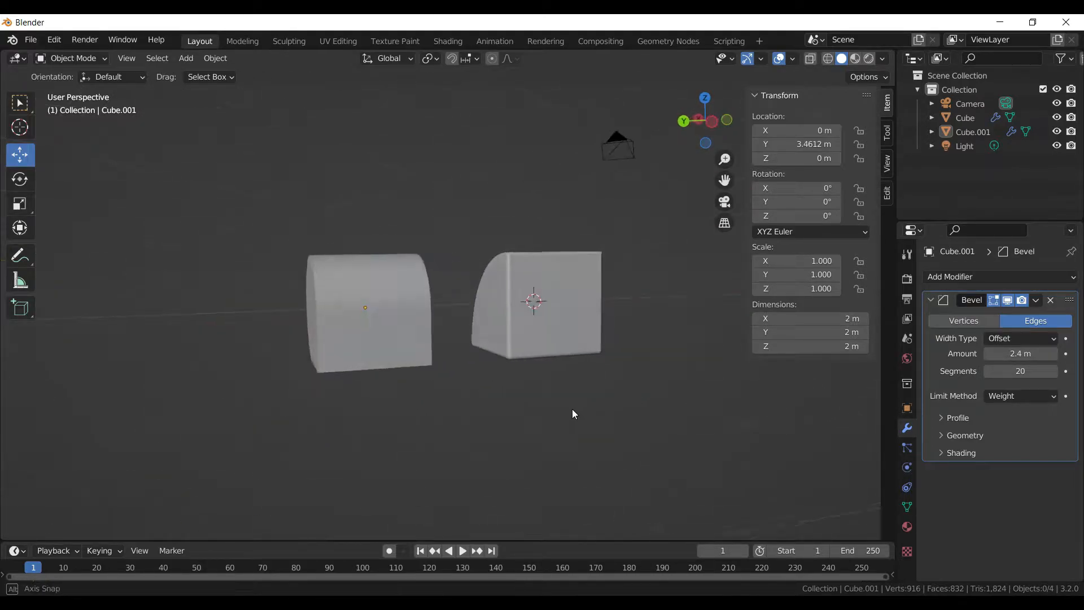
- Select both bevelled cubes, enter mesh editing and test an edge's bevel weight on the front cube
click(371, 326)
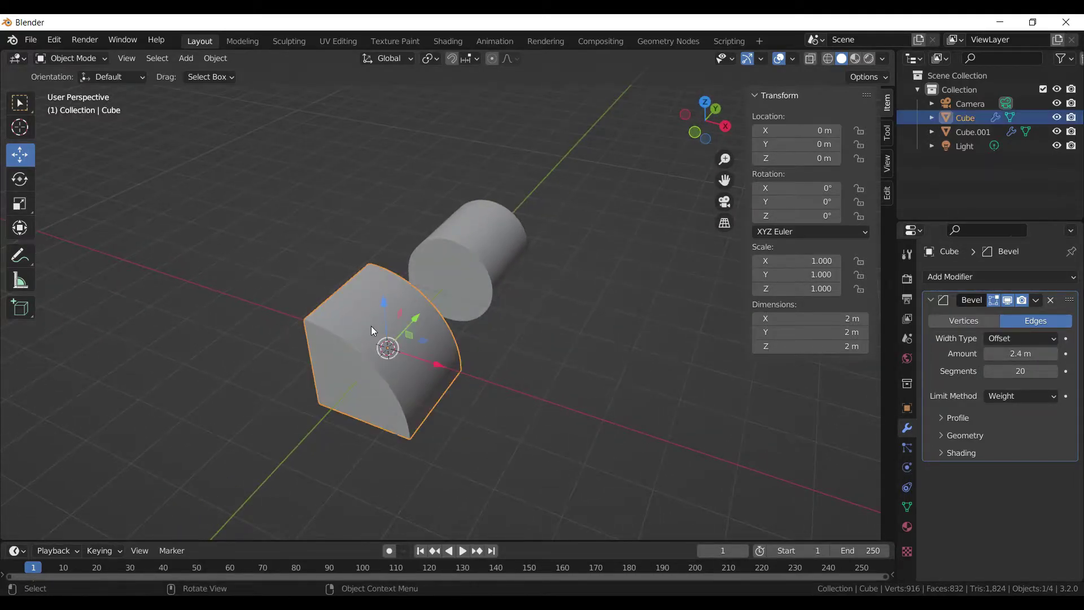
shift+click(496, 249)
key(Tab)
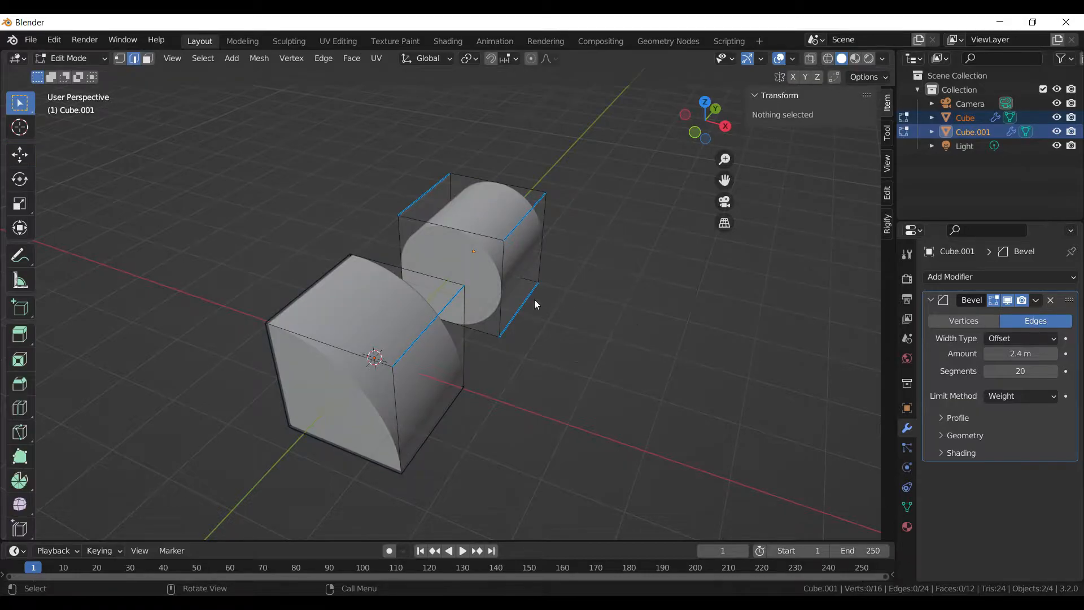
click(437, 316)
drag(811, 250, 813, 250)
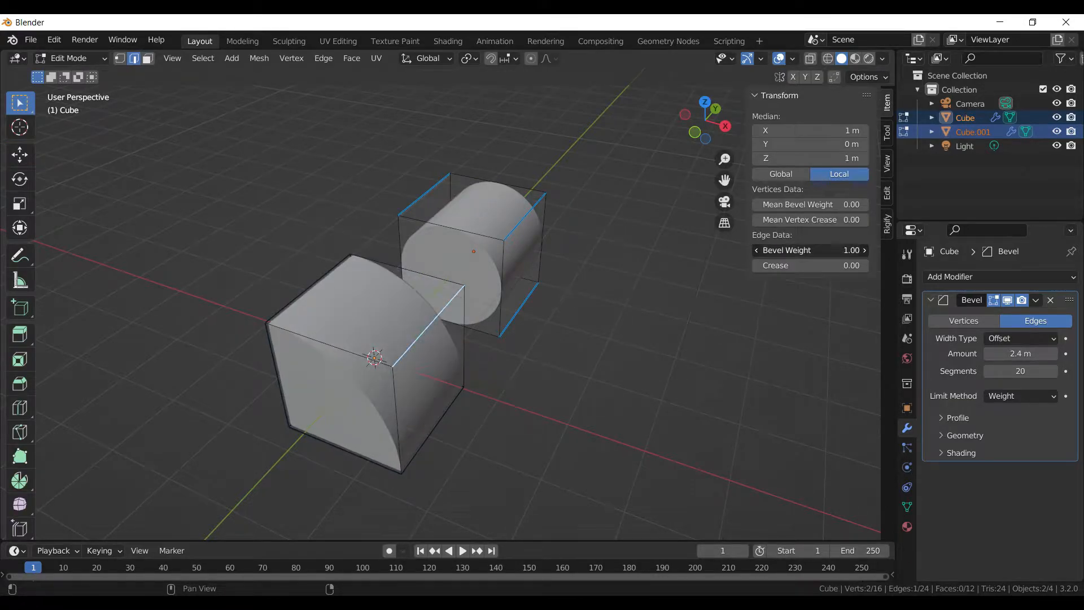
- Check an edge's bevel weight on the cylinder-shaped cube, undoing the accidental zero value
click(518, 222)
click(811, 251)
text(0)
key(Return)
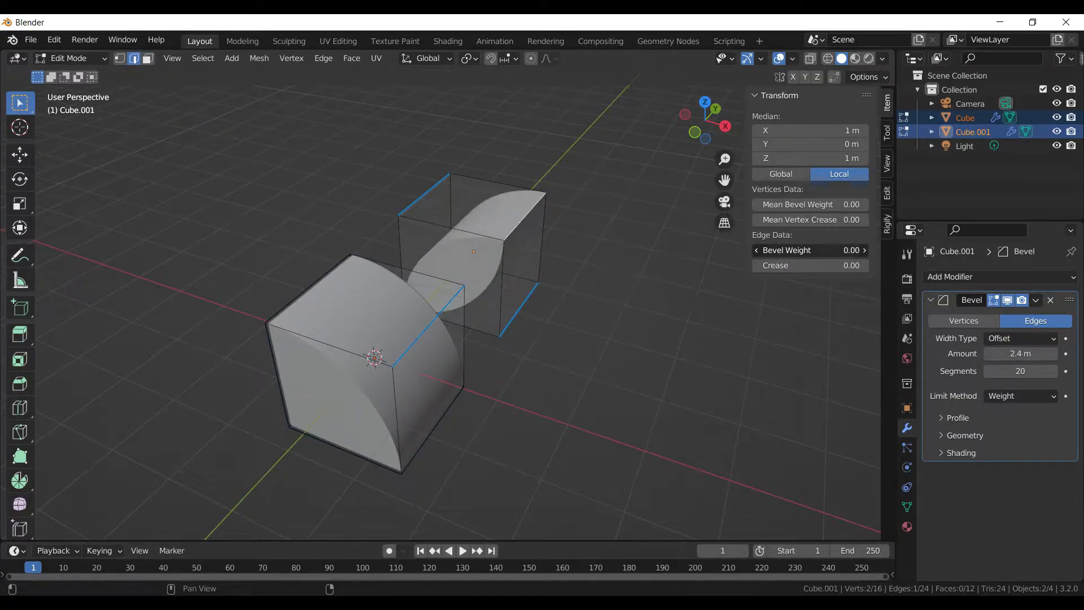
key(ctrl+z)
shift+click(520, 307)
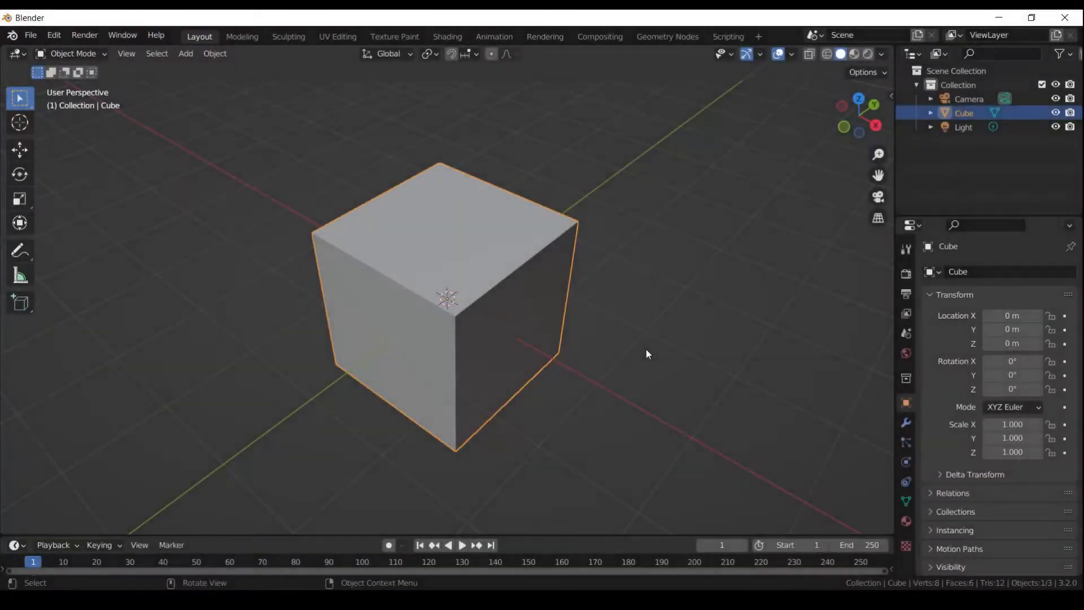
- Show the N sidebar of transform values, clear the mesh selection and return to Object Mode
key(Tab)
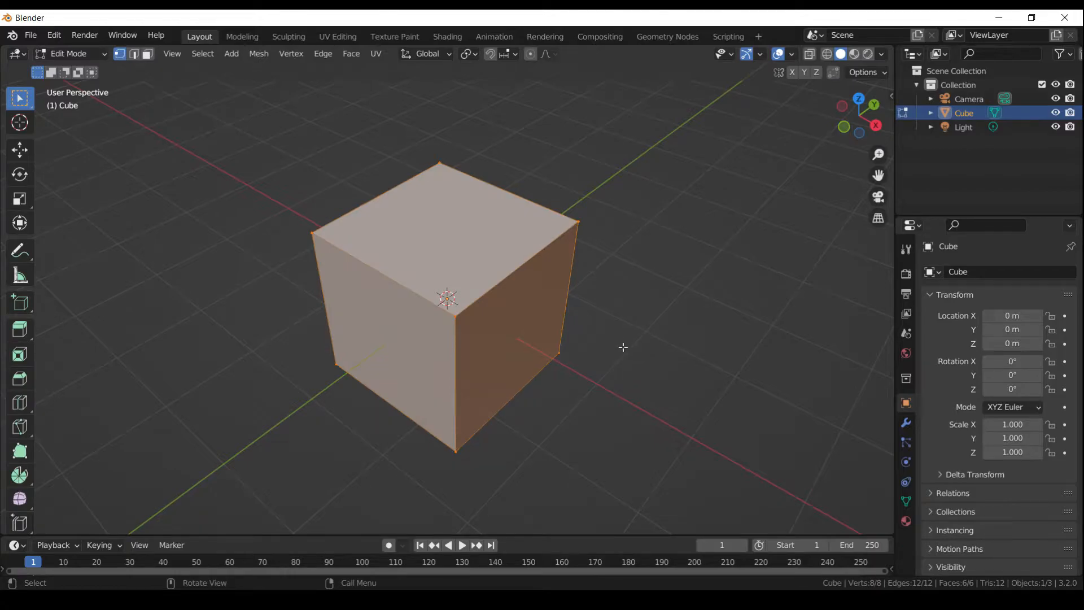
key(n)
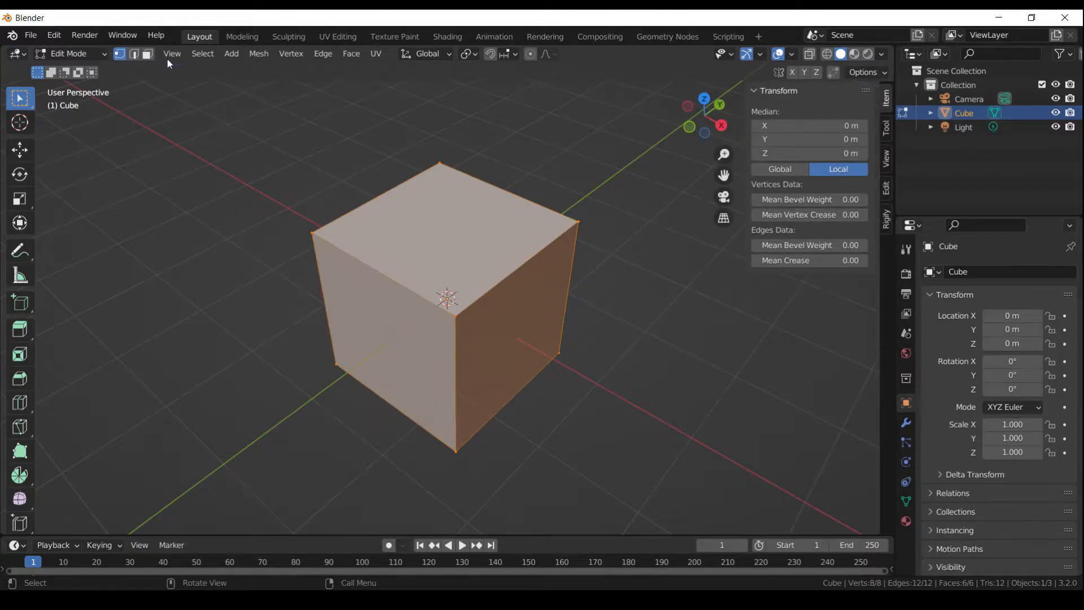
key(alt+a)
key(Tab)
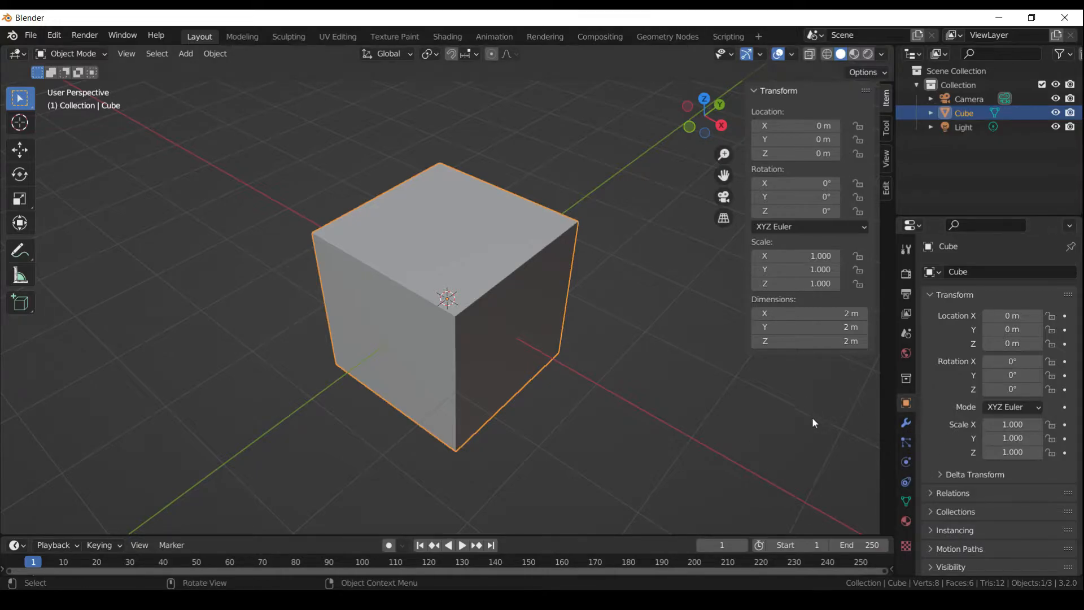
- Add a Bevel modifier to the cube from its modifier settings
key(n)
click(905, 421)
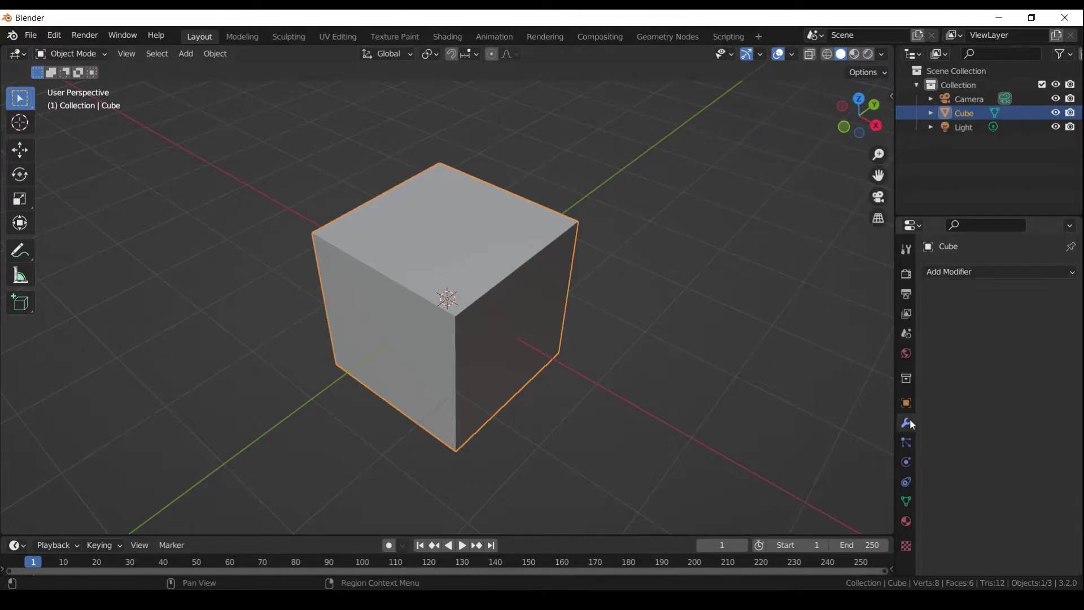
click(1020, 273)
click(791, 327)
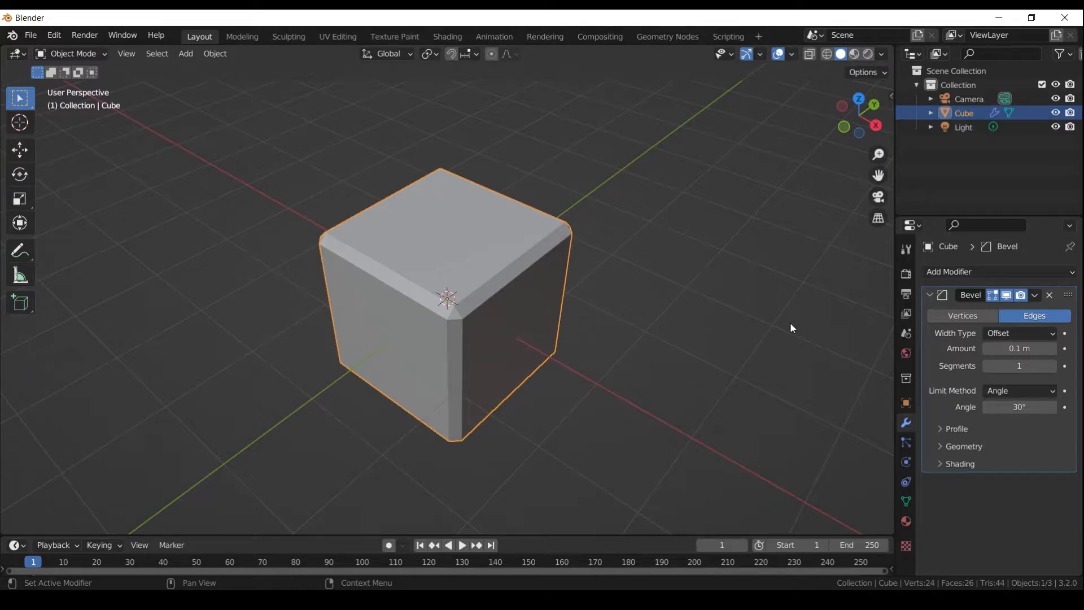
- Give one edge bevel weight 1, set Amount to 0.37 m and Limit Method to Weight
key(Tab)
key(n)
mouse_move(778, 245)
mouse_down()
mouse_move(766, 245)
mouse_move(778, 245)
mouse_up()
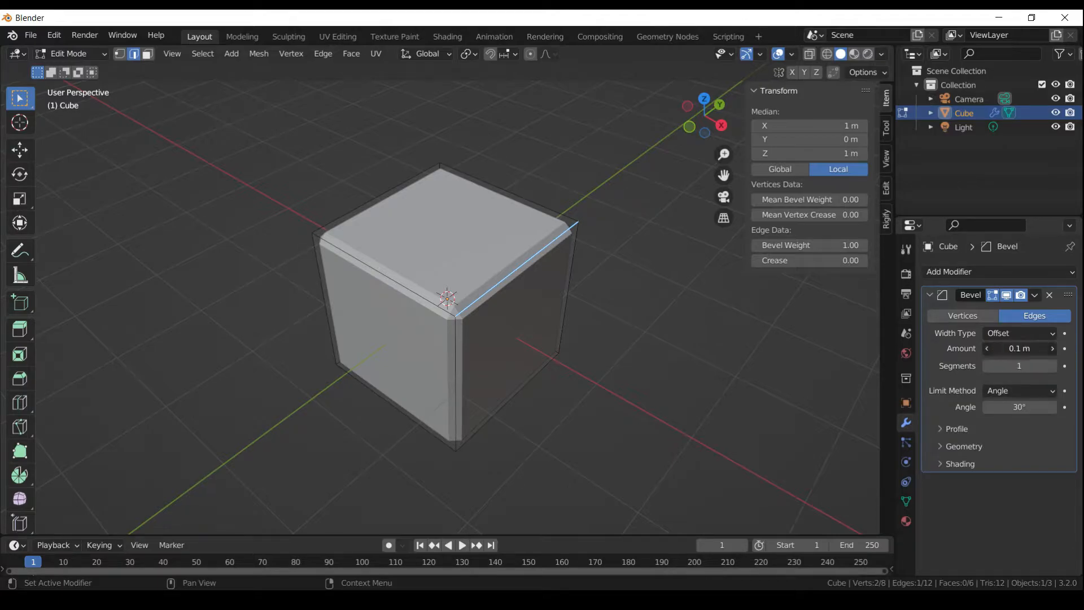
drag(1035, 345, 1073, 348)
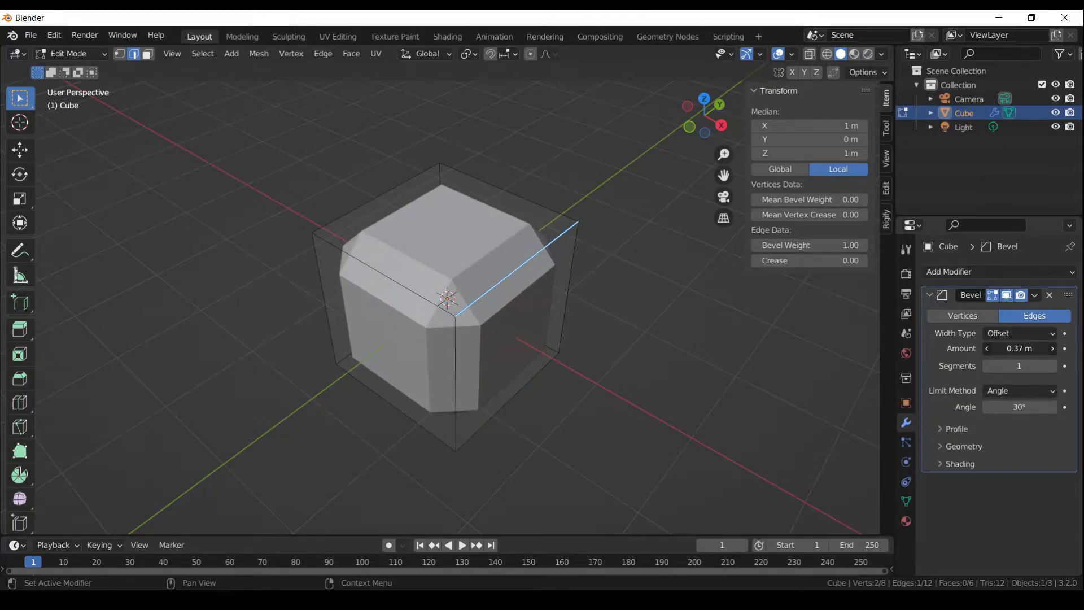
click(1042, 388)
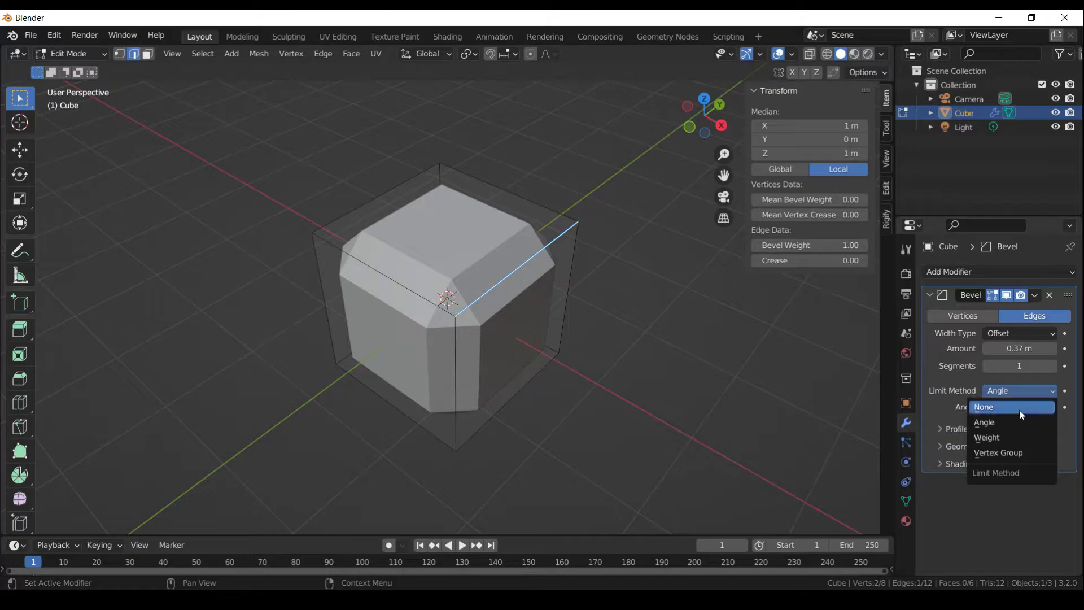
click(1006, 435)
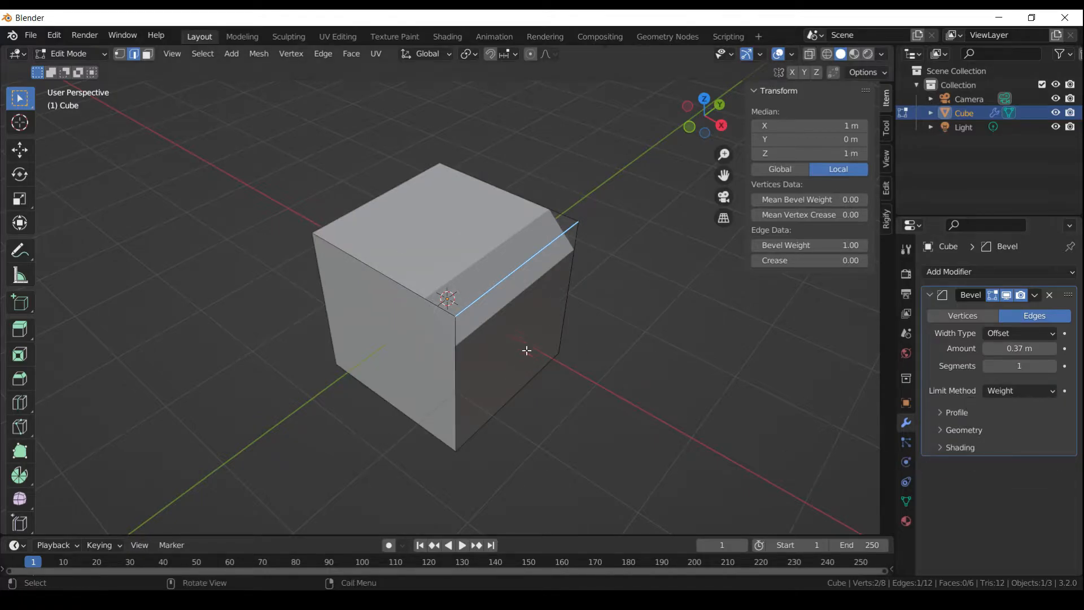
- Widen the bevel to 2.4 m and raise its segment count toward 20
mouse_move(529, 357)
middle_down()
mouse_move(608, 333)
mouse_move(571, 325)
mouse_move(585, 330)
middle_up()
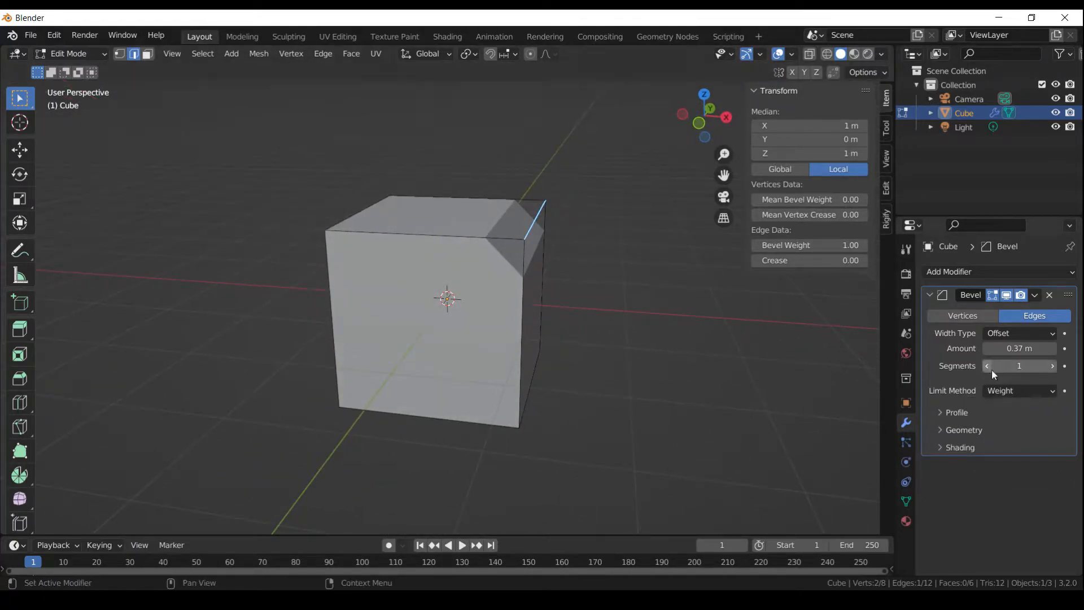
drag(1020, 348, 1042, 349)
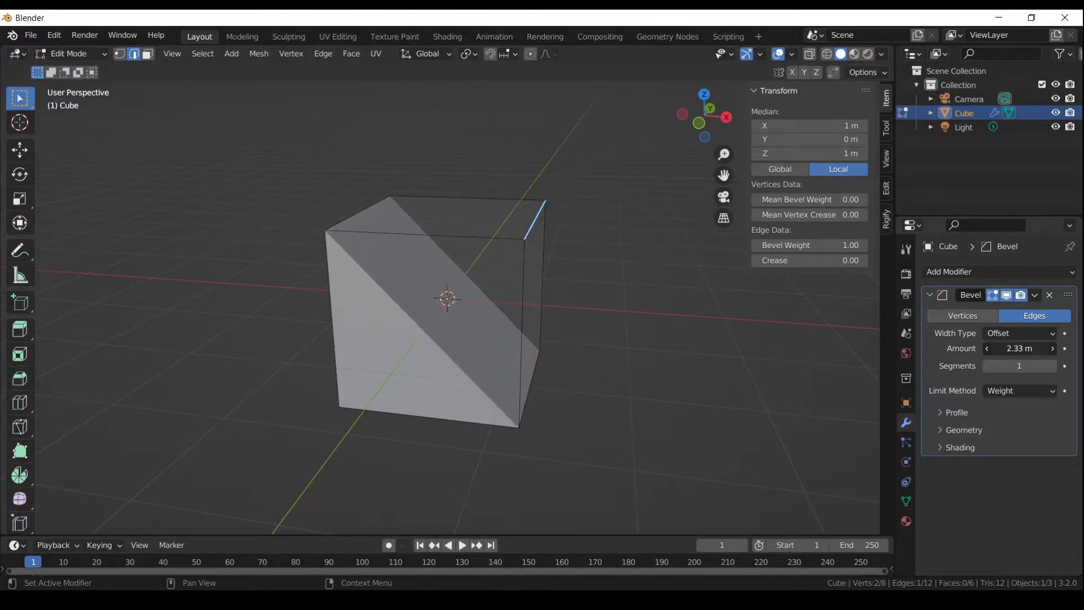
click(1053, 365)
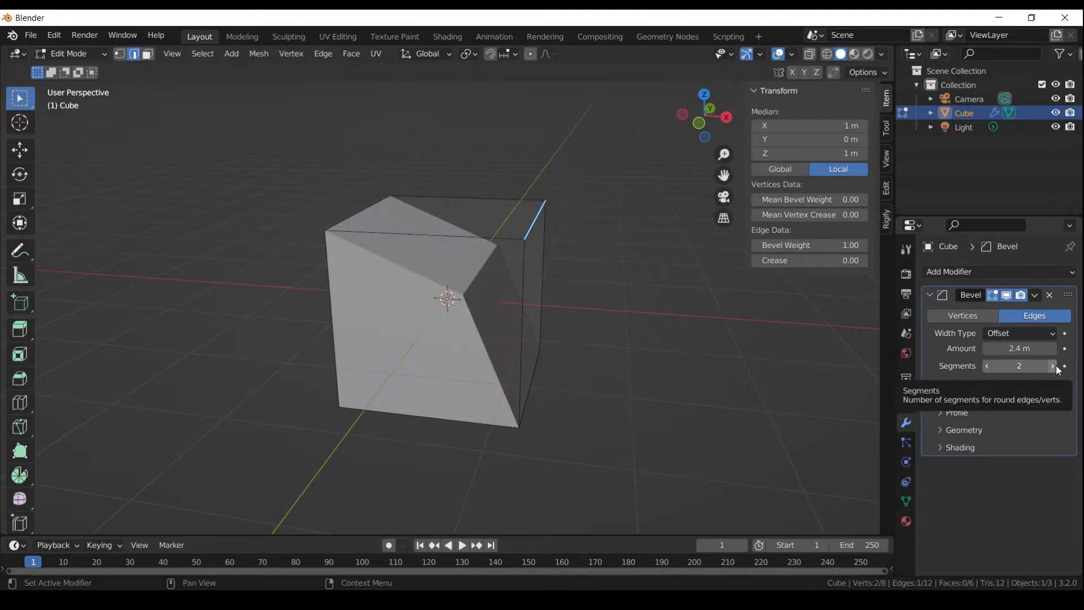
click(1053, 364)
click(1053, 365)
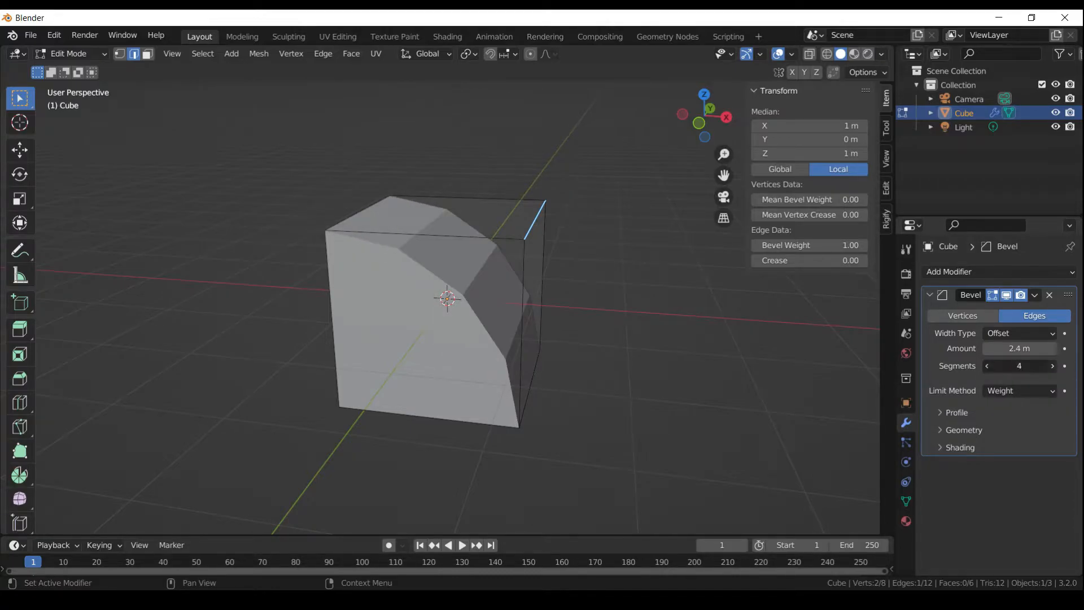
click(1053, 364)
click(1053, 365)
click(1054, 365)
click(1054, 365)
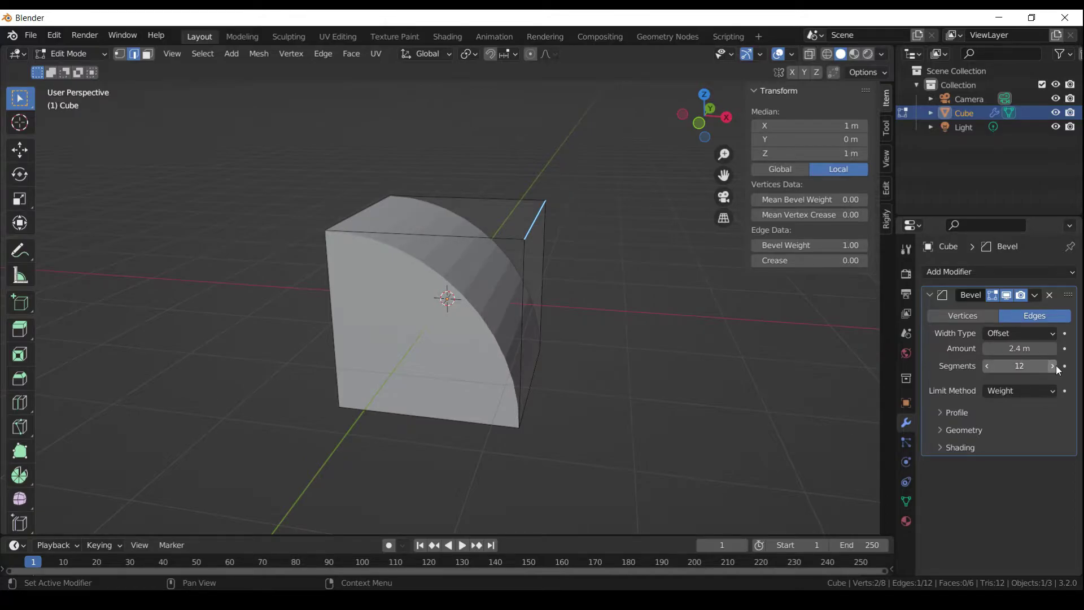
click(1019, 365)
- Confirm 20 segments, return to Object Mode and shade the cube smooth
key(Return)
key(Tab)
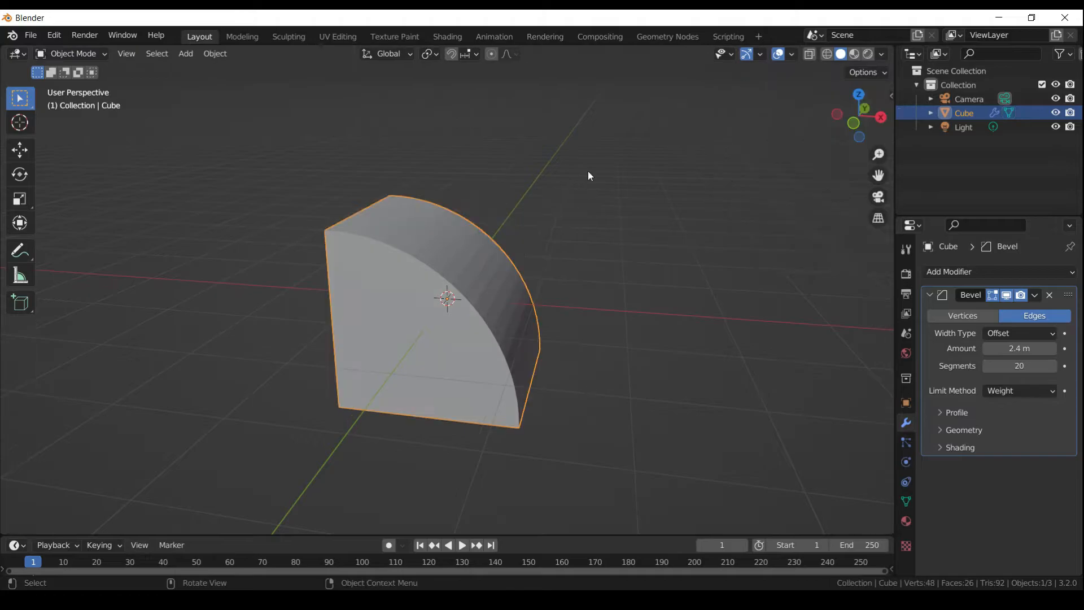
right_click(588, 171)
click(588, 173)
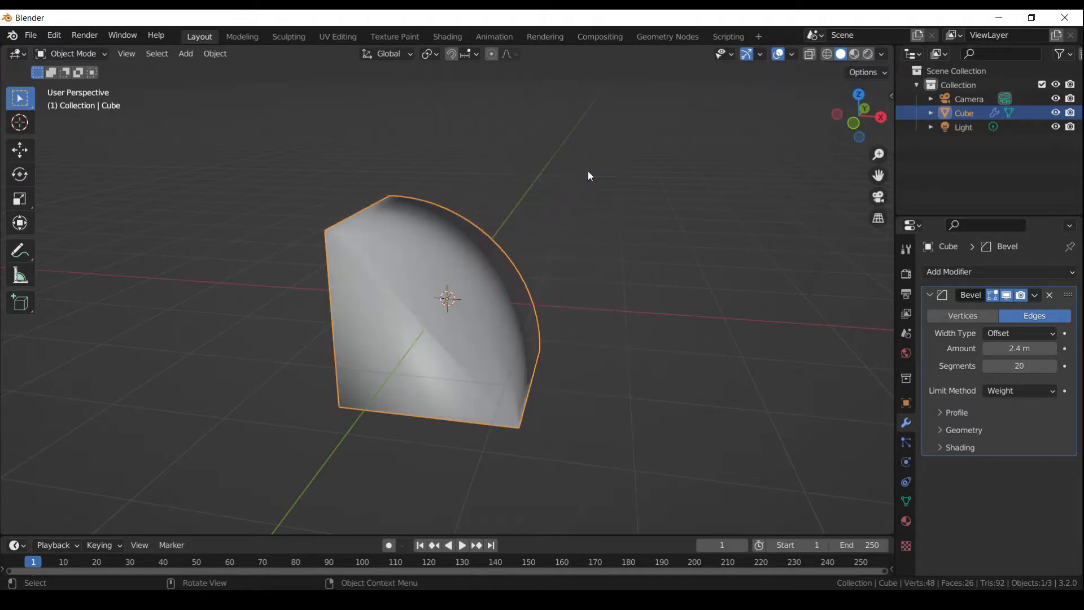
- Enable Auto Smooth under Normals so flat faces stay sharp, then return to the modifier settings
click(906, 500)
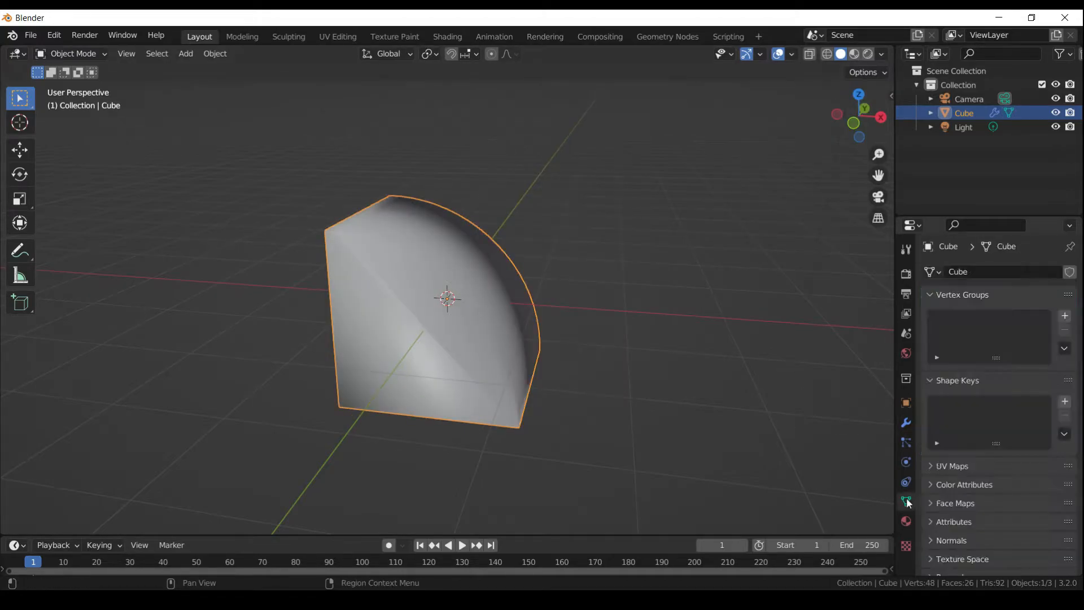
scroll(968, 502, down, 1)
click(945, 496)
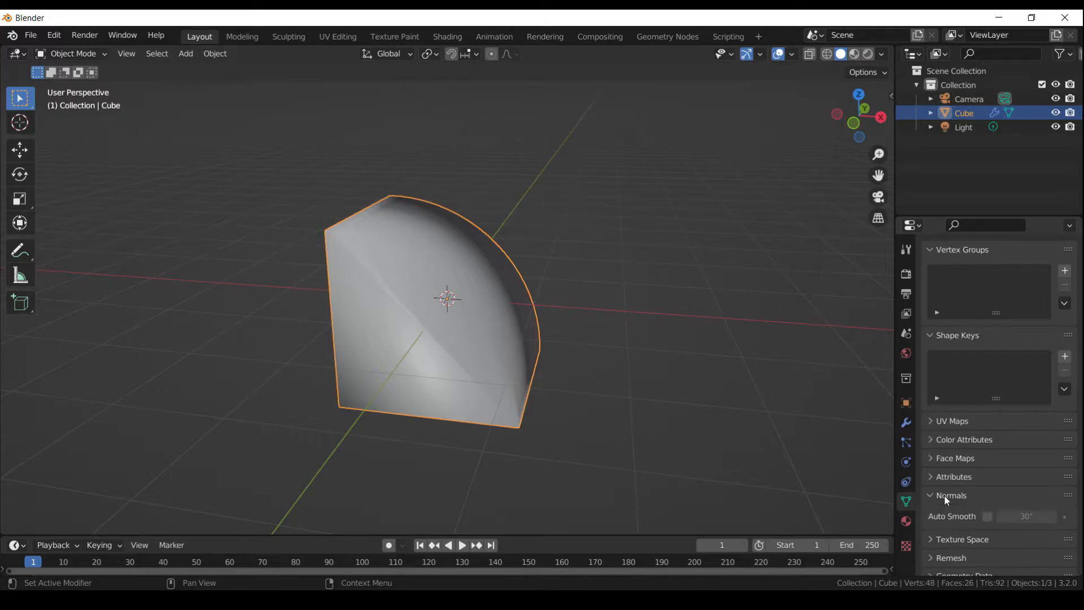
click(988, 516)
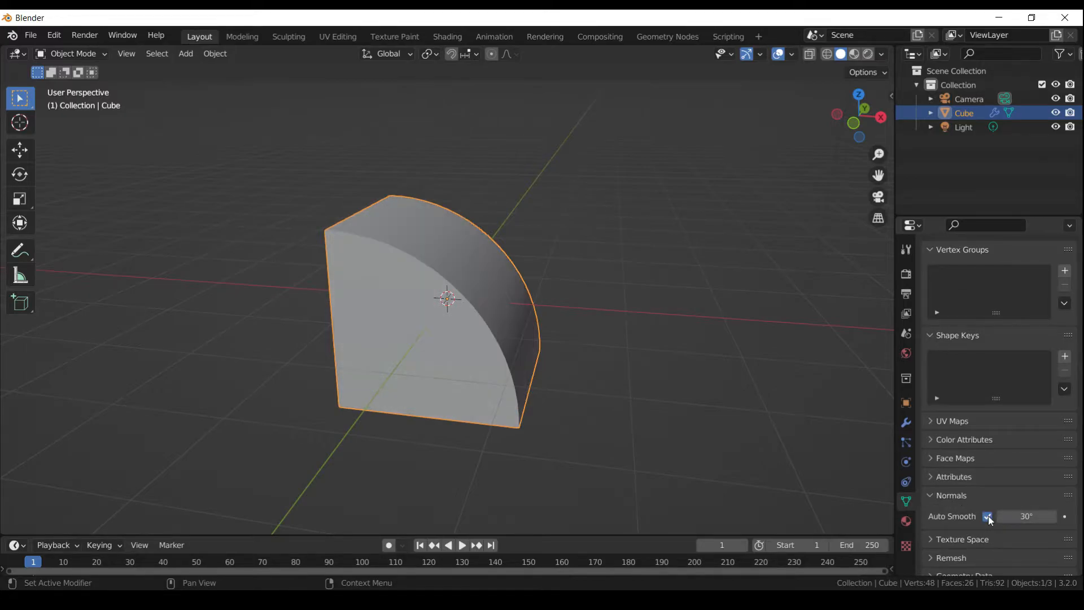
click(906, 423)
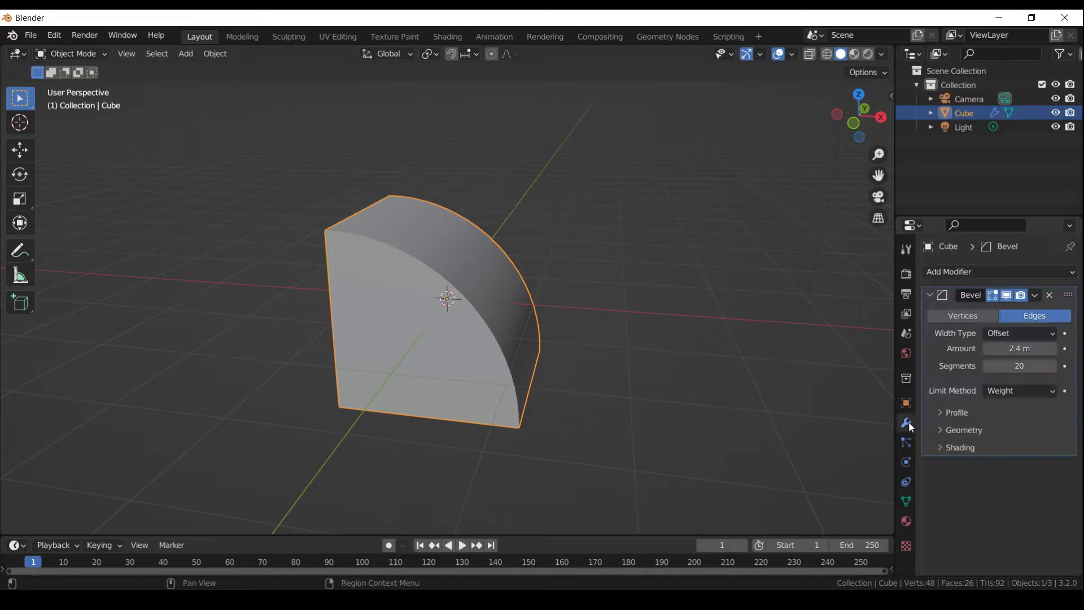
- In Edit Mode, select one cube edge and adjust its bevel weight in the sidebar
key(Tab)
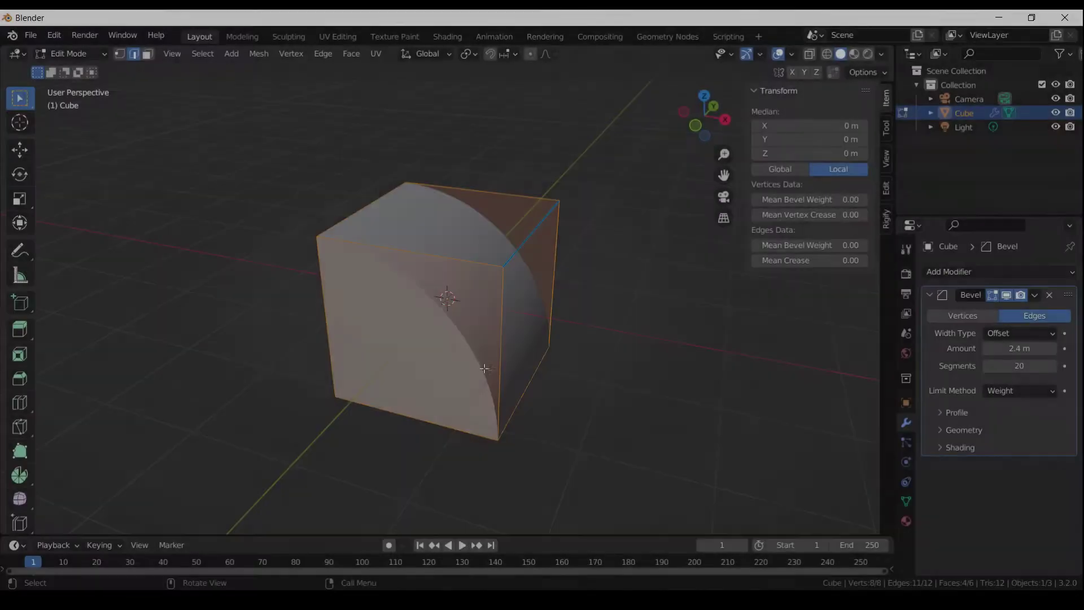
mouse_move(458, 333)
middle_down()
mouse_move(478, 336)
mouse_move(404, 403)
middle_up()
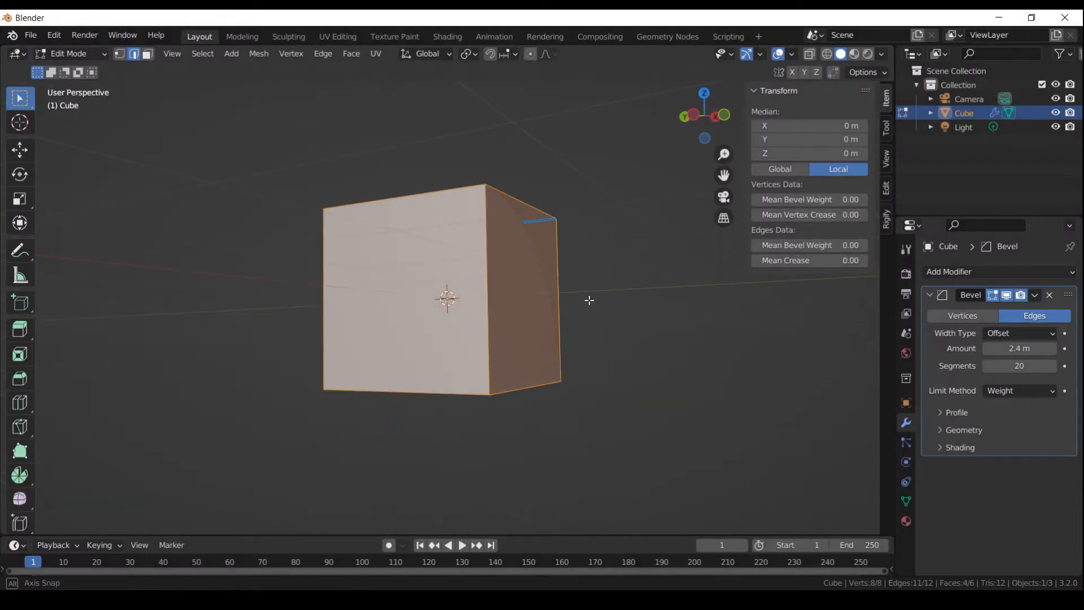
click(405, 390)
middle_drag(681, 404, 619, 375)
drag(784, 245, 784, 245)
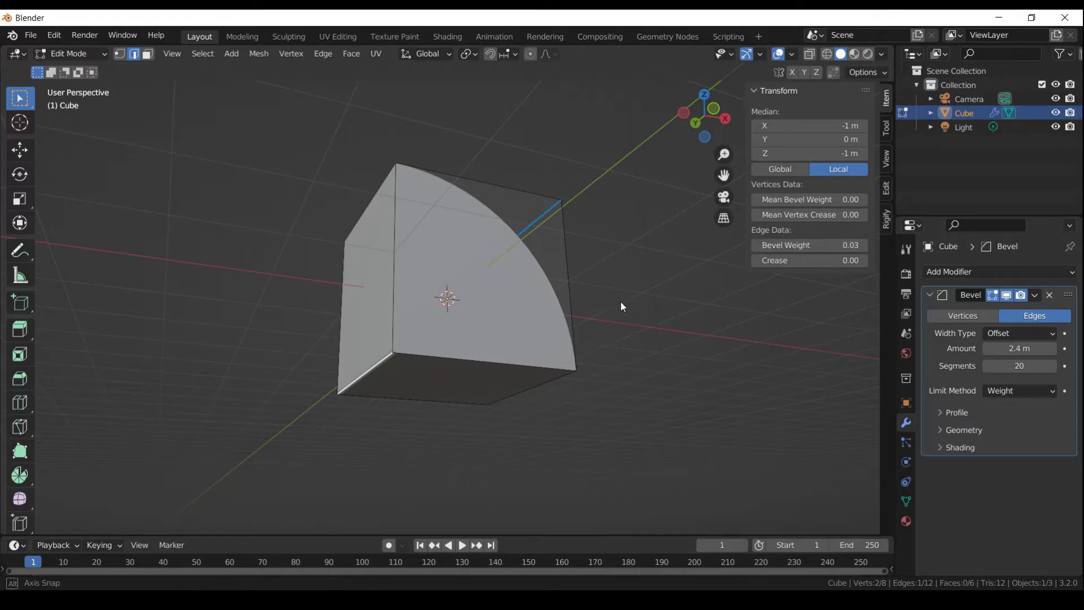
mouse_move(621, 302)
middle_down()
mouse_move(569, 379)
mouse_move(585, 347)
mouse_move(676, 369)
mouse_move(400, 392)
middle_up()
- Shift-select six edges around the cube and raise their Mean Bevel Weight to 0.04
shift+click(425, 394)
shift+click(421, 356)
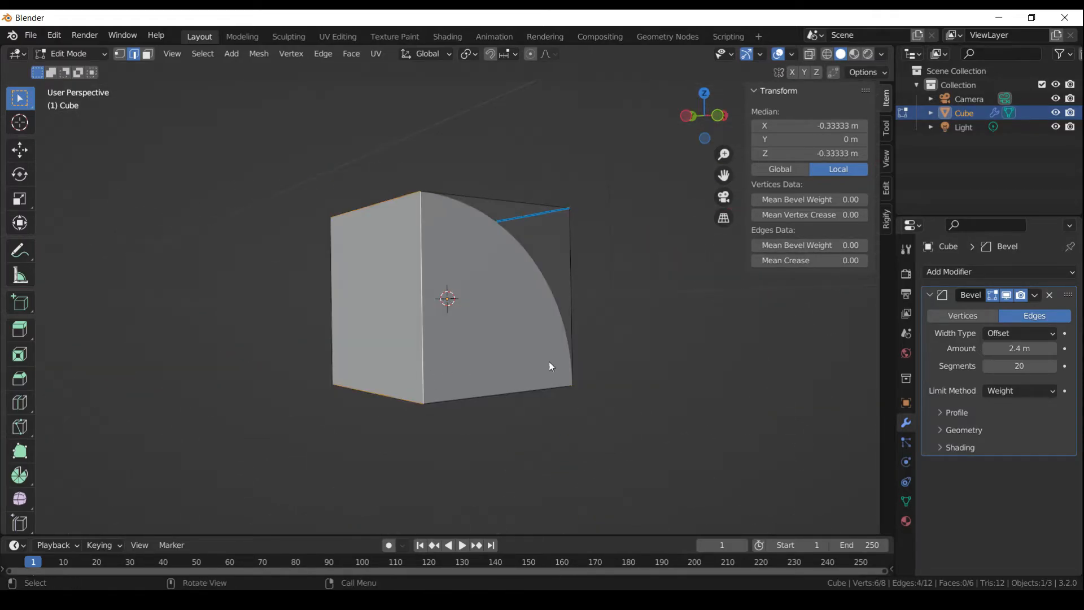
middle_drag(549, 362, 481, 308)
shift+click(475, 332)
middle_drag(519, 375, 509, 401)
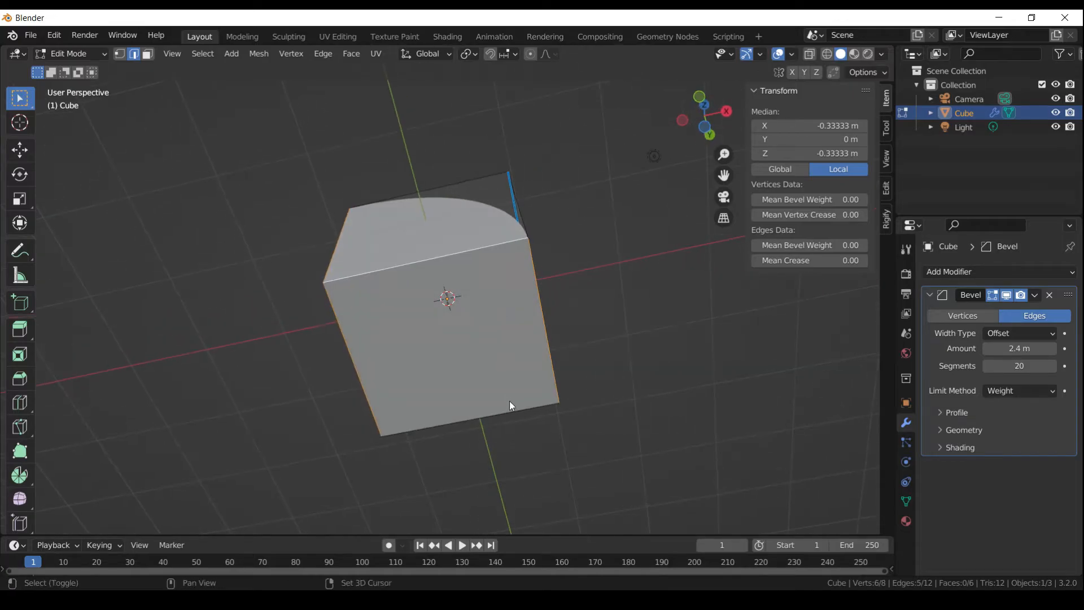
shift+click(414, 305)
mouse_move(413, 305)
alt+middle_down()
mouse_move(589, 390)
mouse_move(344, 286)
mouse_move(545, 322)
mouse_move(337, 337)
alt+middle_up()
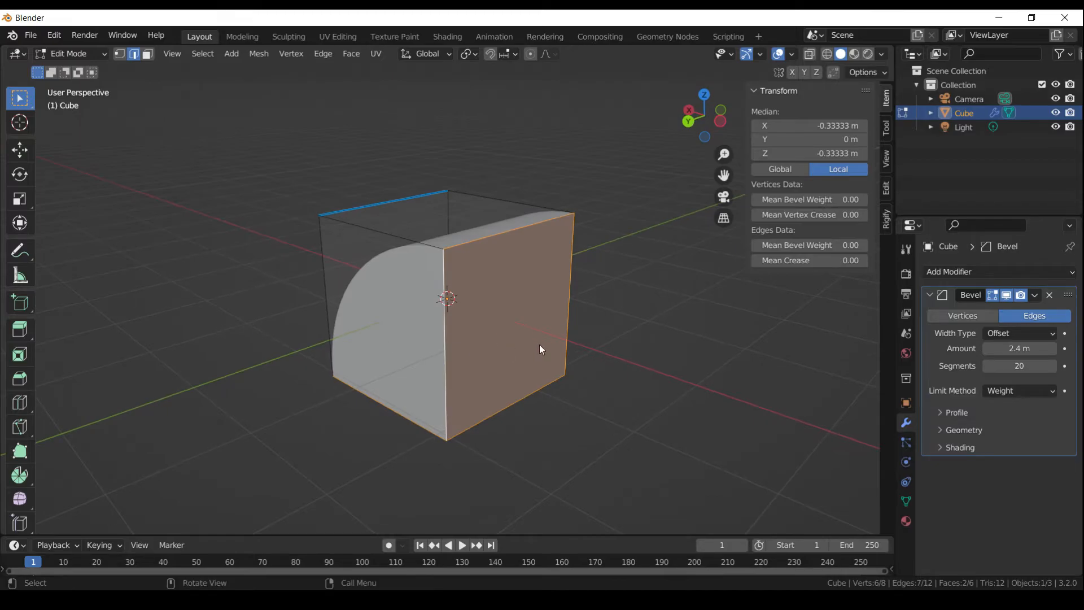
mouse_move(539, 349)
middle_down()
mouse_move(342, 351)
mouse_move(701, 346)
middle_up()
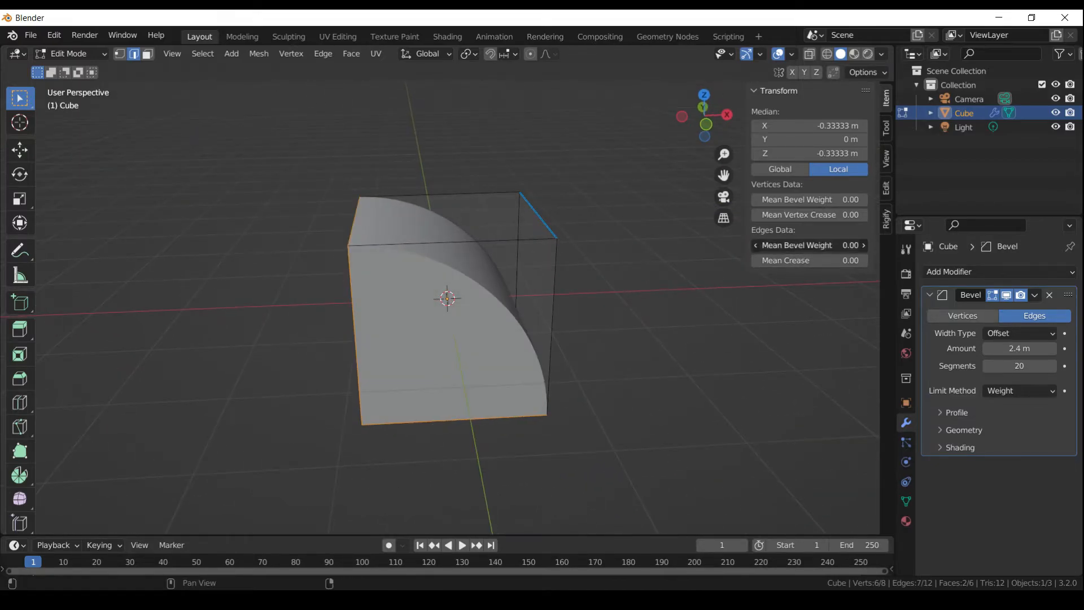
drag(801, 244, 809, 245)
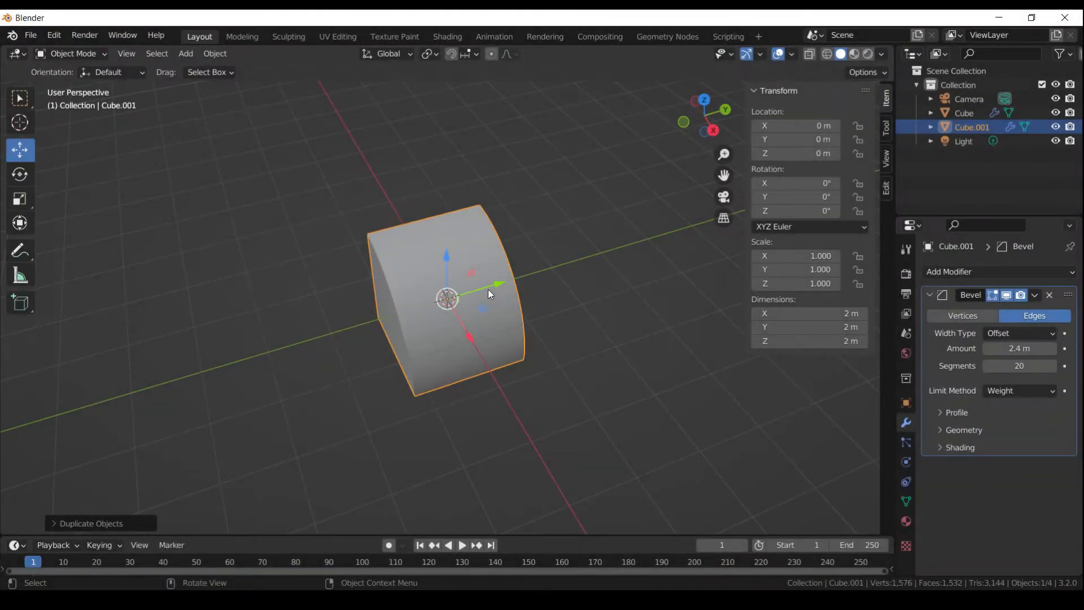
- Move the duplicate along Y, then give its top-back and lower-left edges bevel weight 1.00
drag(489, 289, 678, 246)
mouse_move(570, 346)
middle_down()
mouse_move(503, 353)
mouse_move(361, 281)
mouse_move(408, 303)
middle_up()
key(Tab)
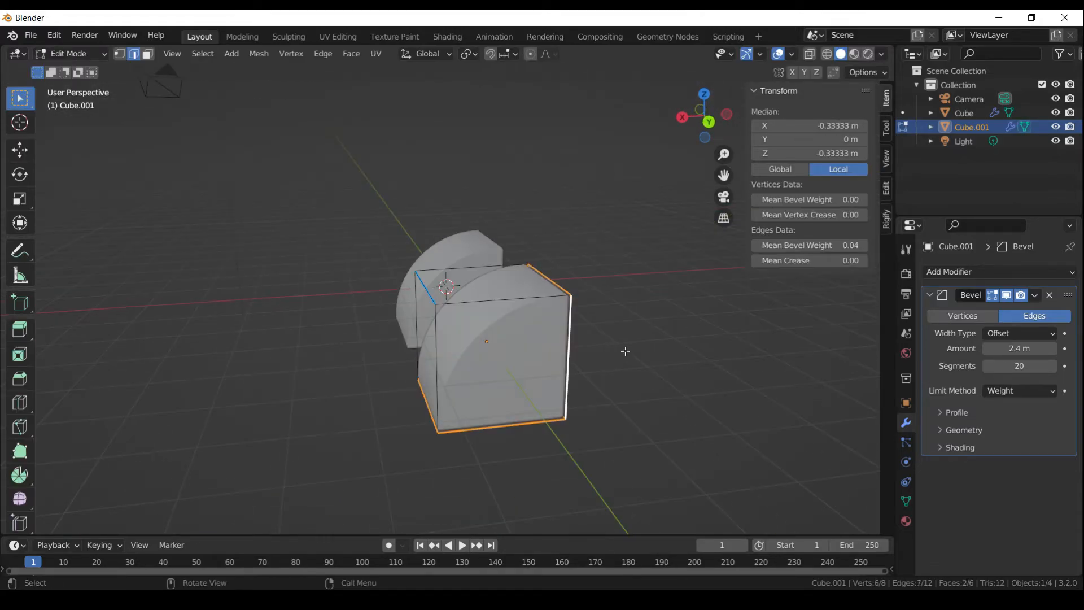
key(alt+a)
click(550, 275)
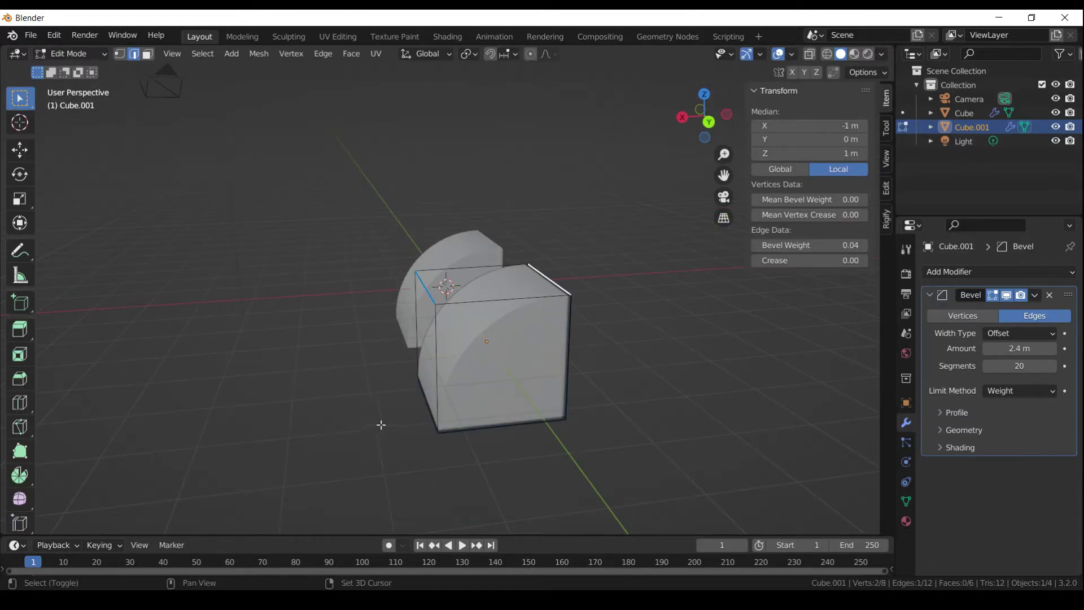
shift+click(426, 399)
drag(788, 245, 848, 245)
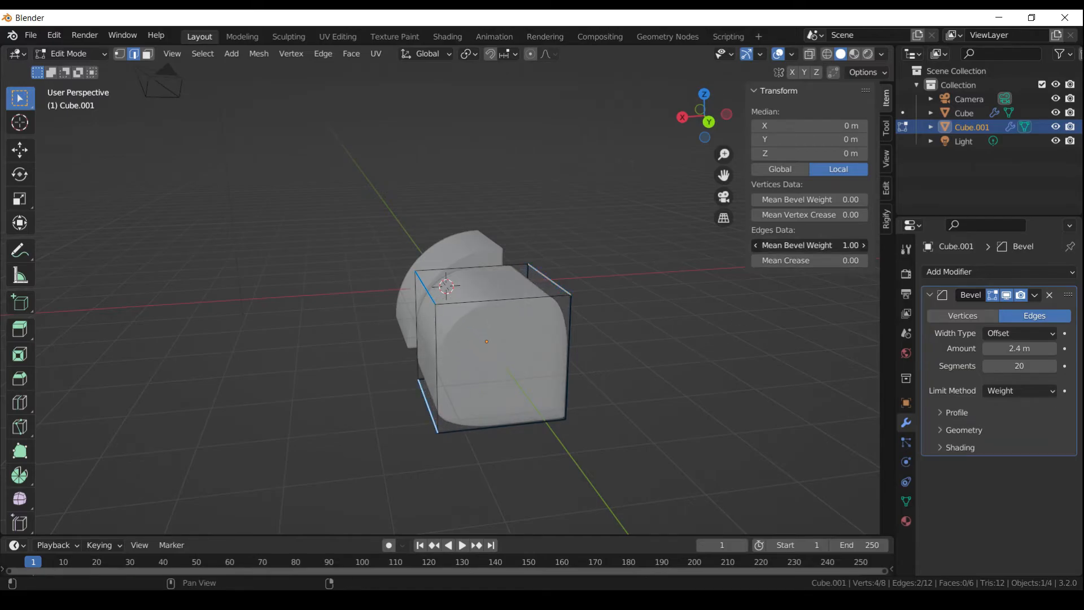
- Select the copy's vertical front edge, a bottom edge and two more edges
middle_drag(557, 328, 434, 336)
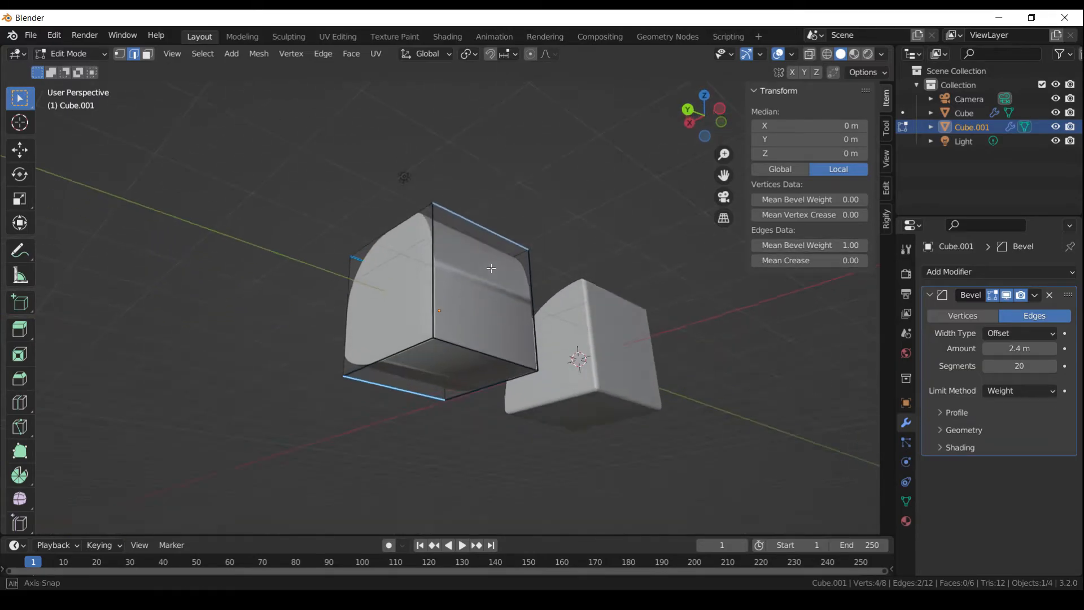
click(447, 303)
shift+click(439, 347)
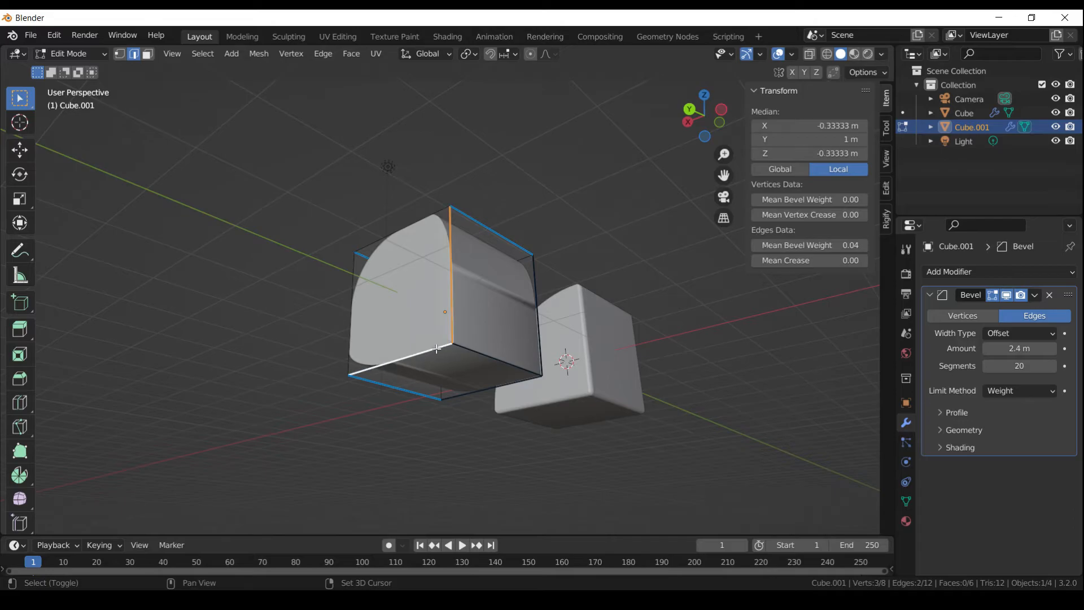
shift+click(539, 341)
shift+click(515, 383)
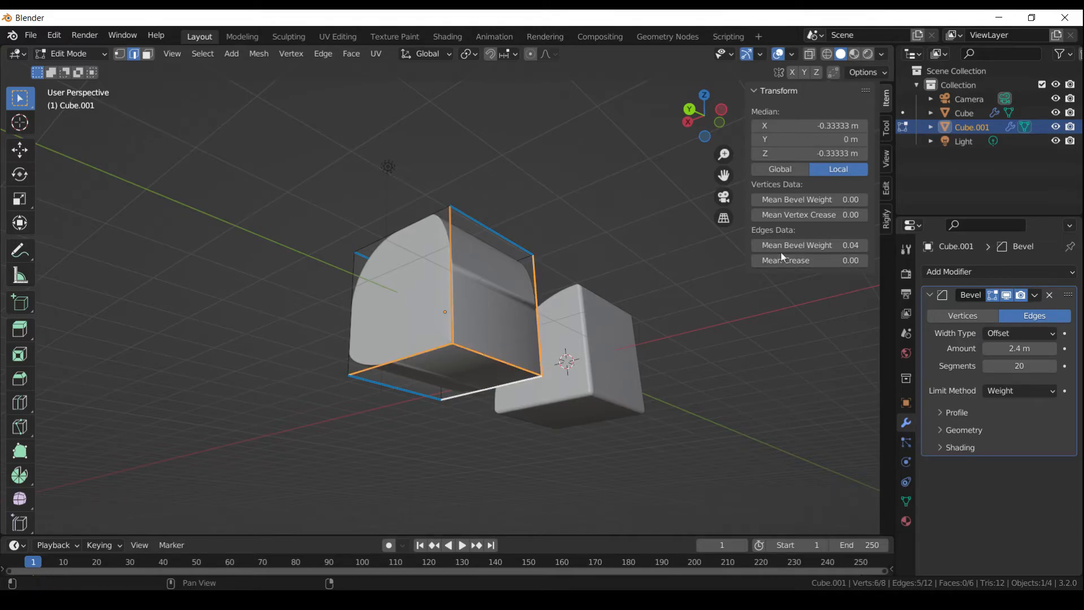